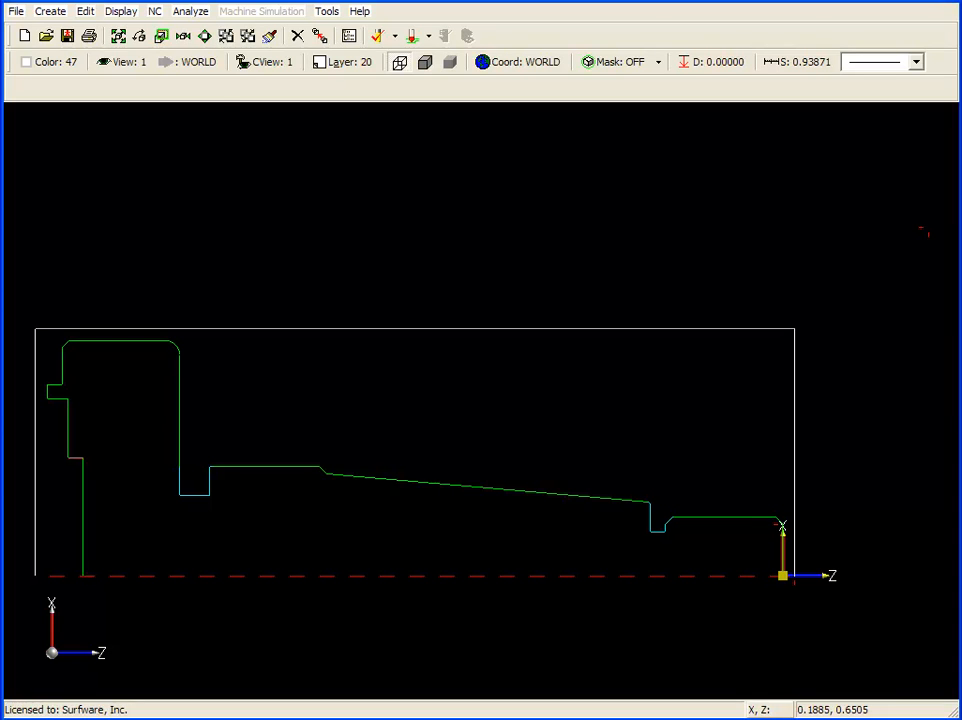
Step: Start a lathe Turn operation and chain the part profile from the front chamfer to the large rear diameter, without a material boundary
left_click(155, 12)
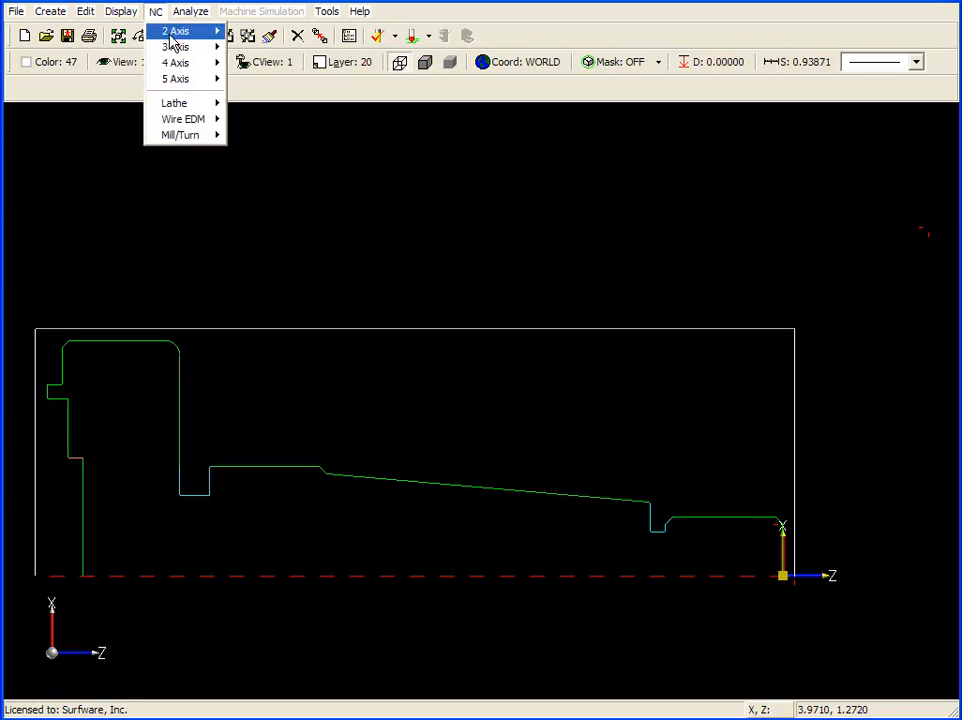
mouse_move(198, 103)
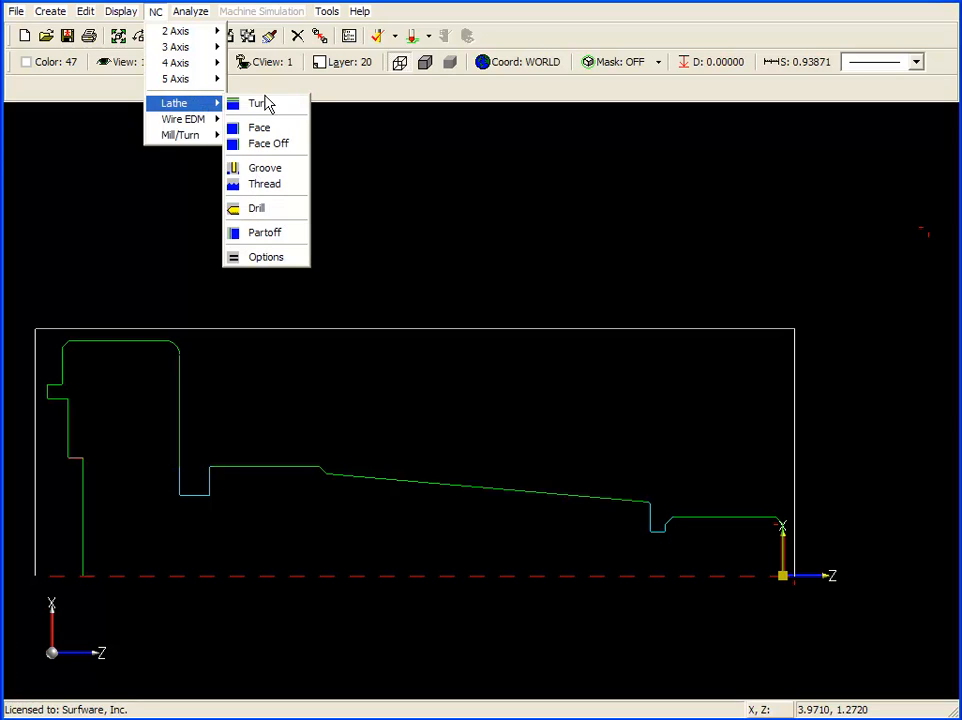
left_click(262, 104)
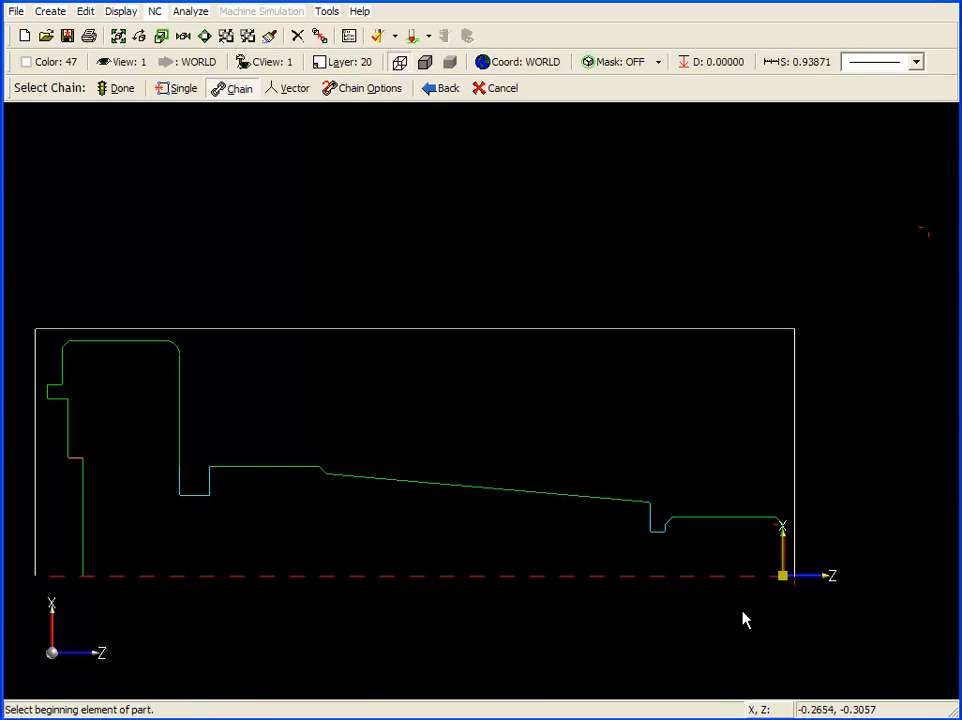
scroll(797, 551, "up", 2)
scroll(797, 551, "up", 3)
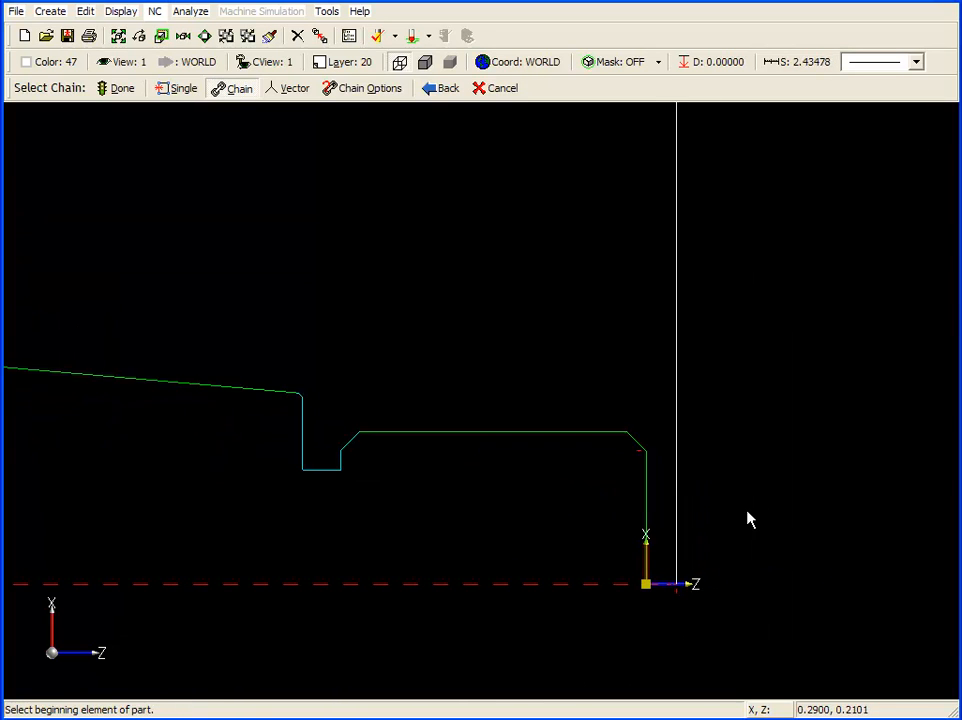
left_click(623, 440)
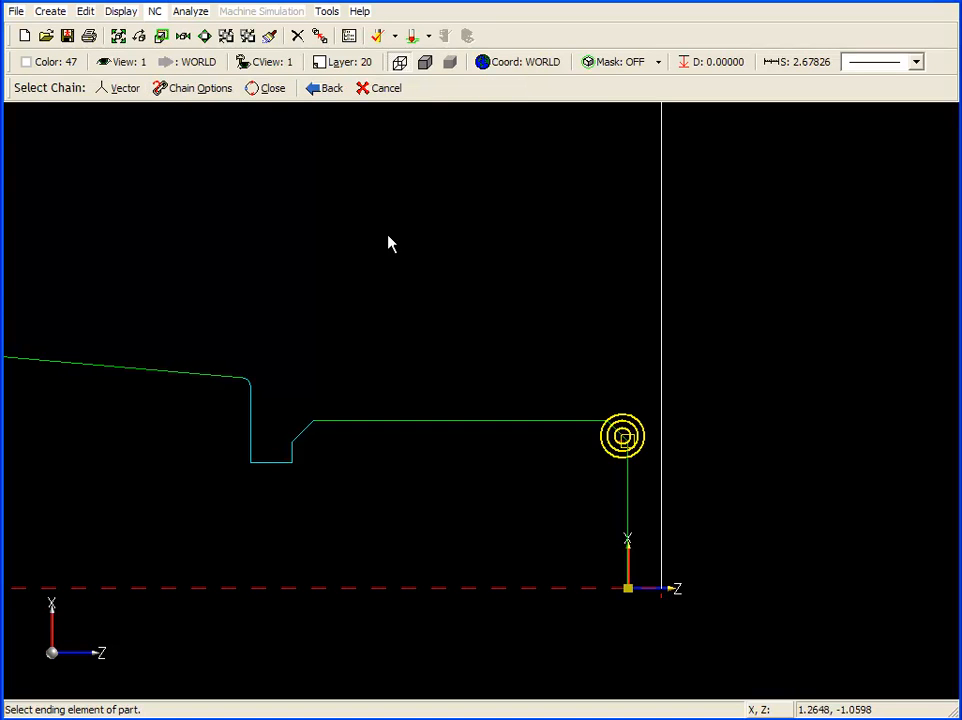
left_click(119, 36)
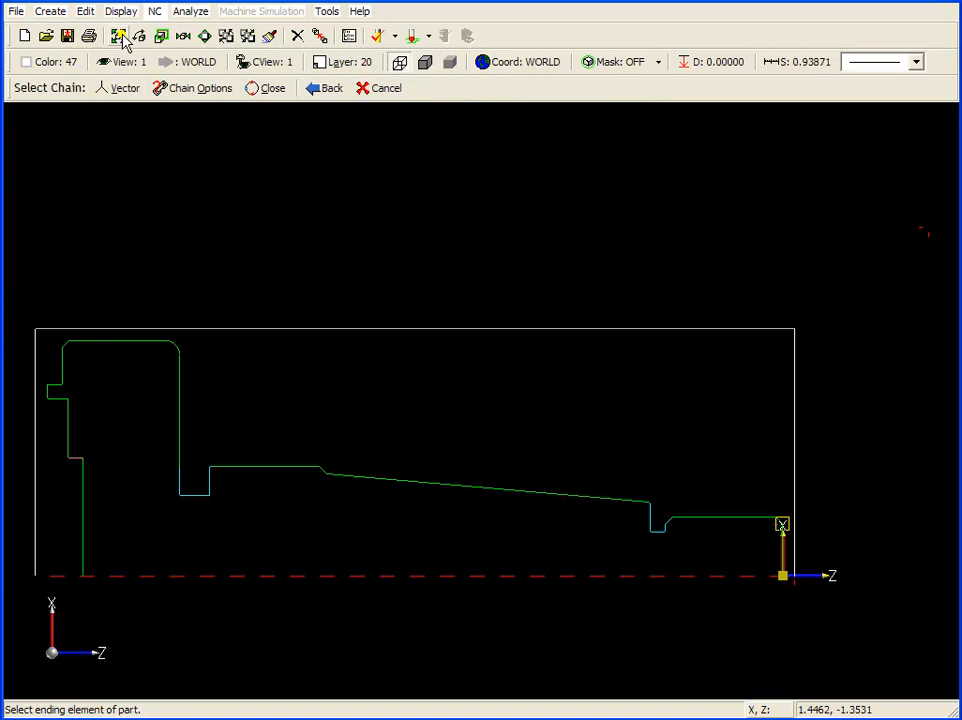
left_click(92, 341)
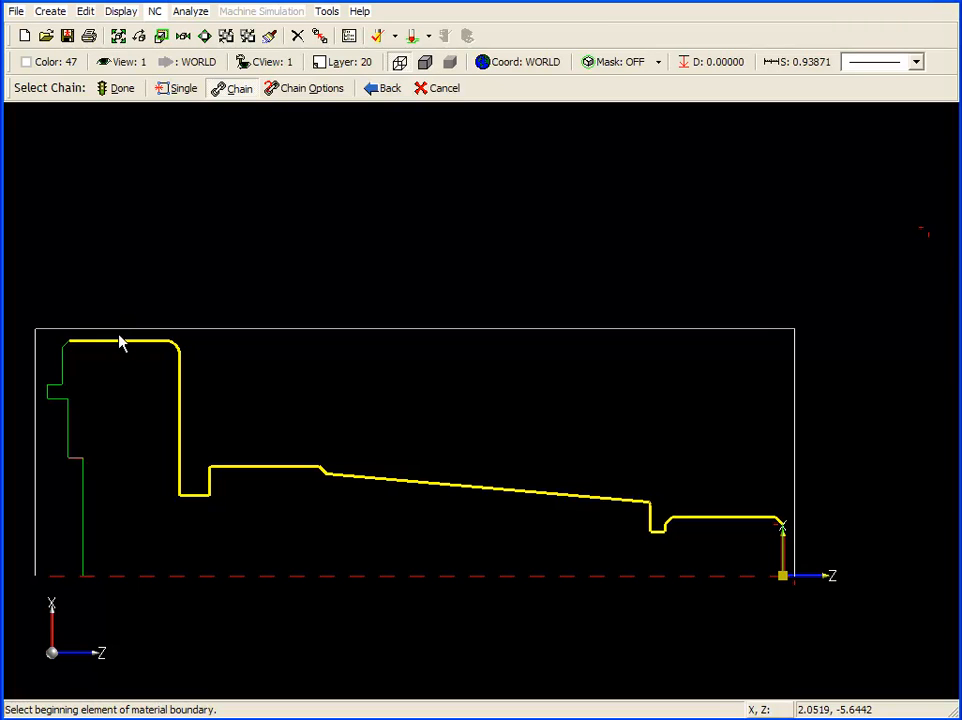
left_click(120, 90)
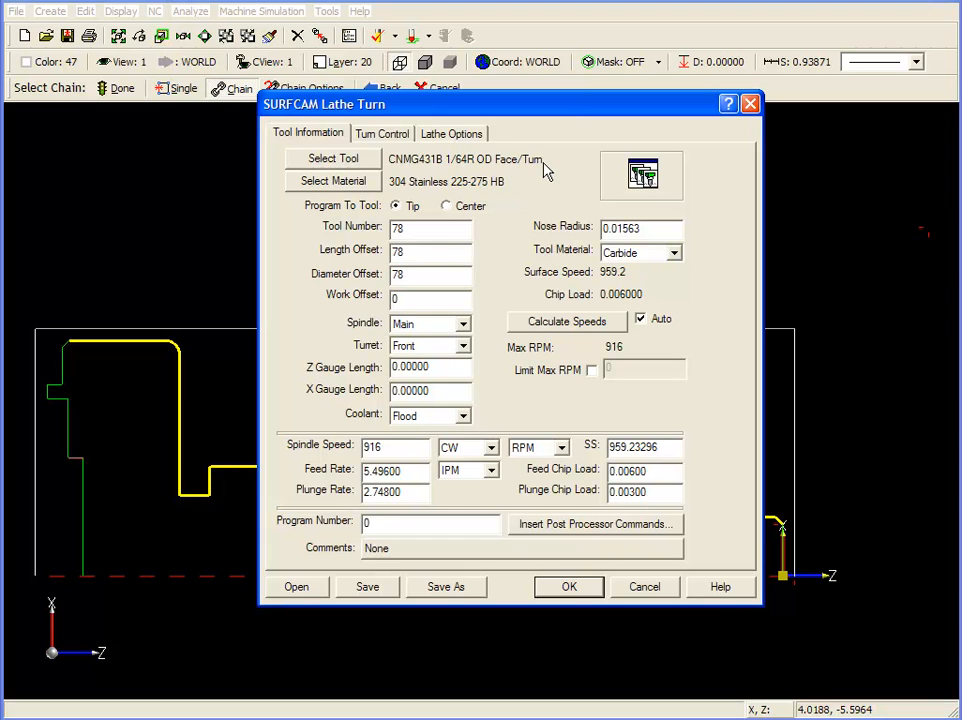
Step: Set the turning tool's number, length offset and diameter offset all to 1
double_click(425, 228)
type("1")
key("Tab")
type("1")
key("Tab")
type("1")
Step: Set Undercut to Yes in the turn control settings
left_click(395, 141)
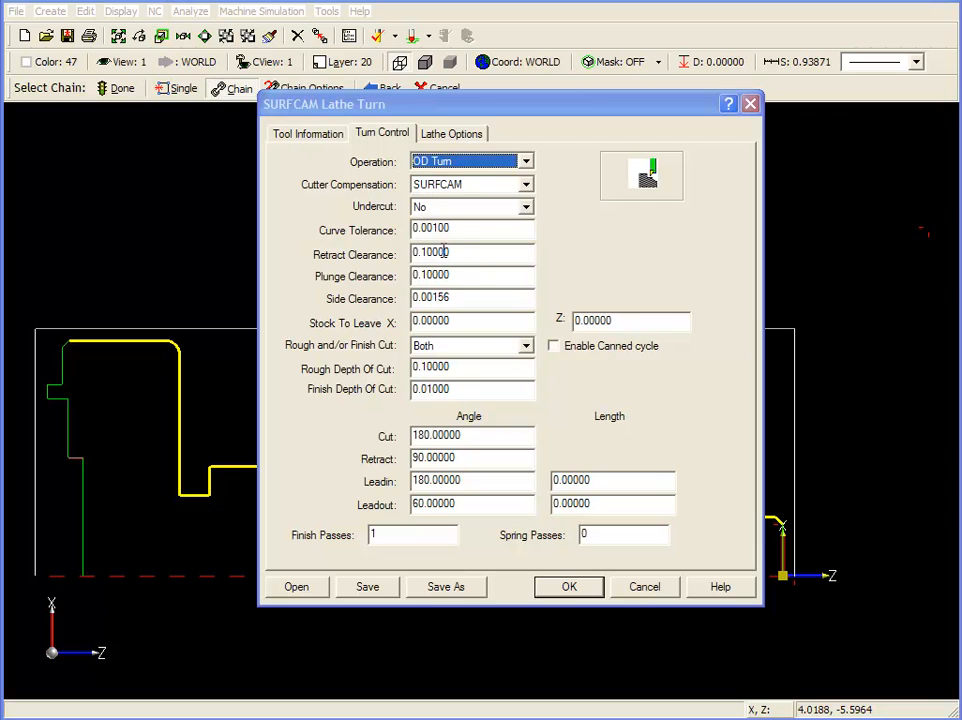
left_click(526, 209)
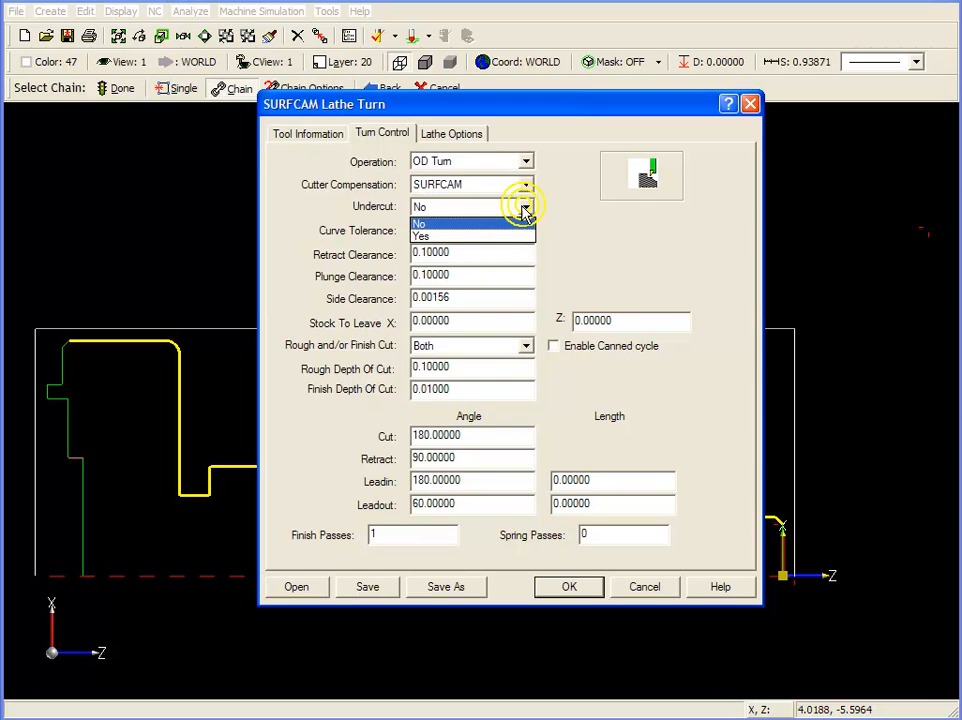
left_click(484, 236)
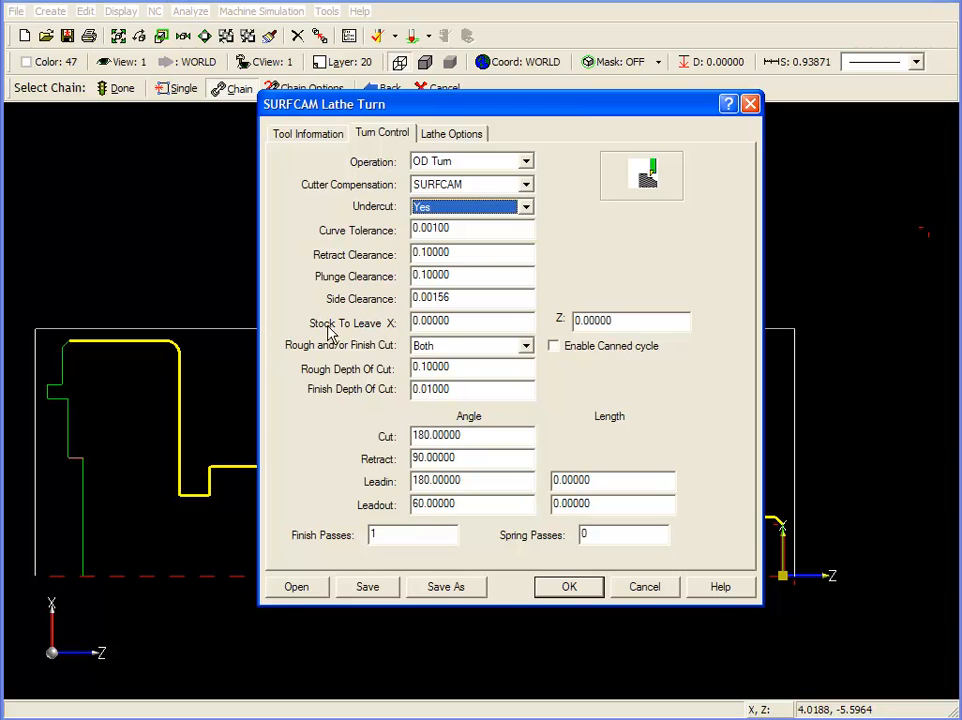
double_click(520, 318)
left_click(612, 320)
double_click(609, 320)
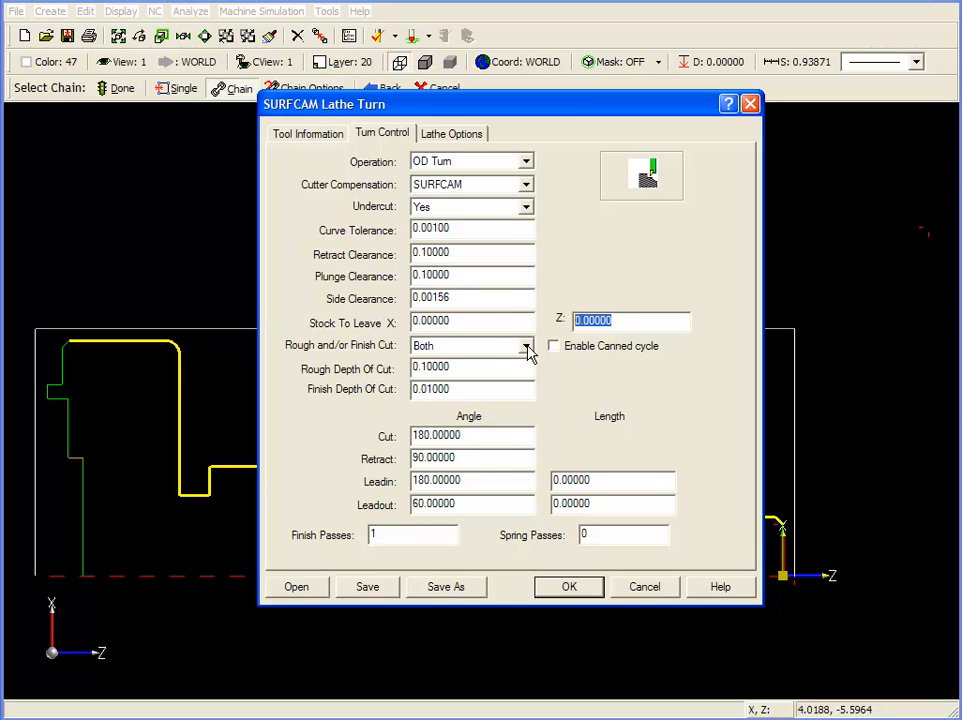
Step: Set the rough depth of cut to 0.075 and the number of finish passes to 2
left_click_drag(466, 368, 395, 378)
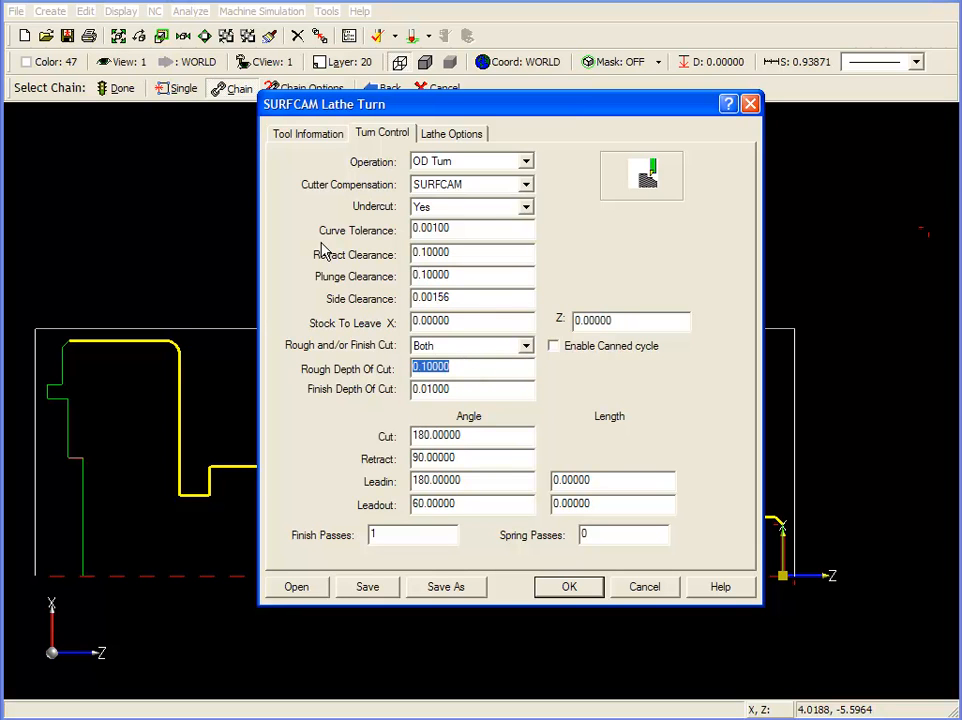
type(".075")
left_click_drag(457, 388, 394, 384)
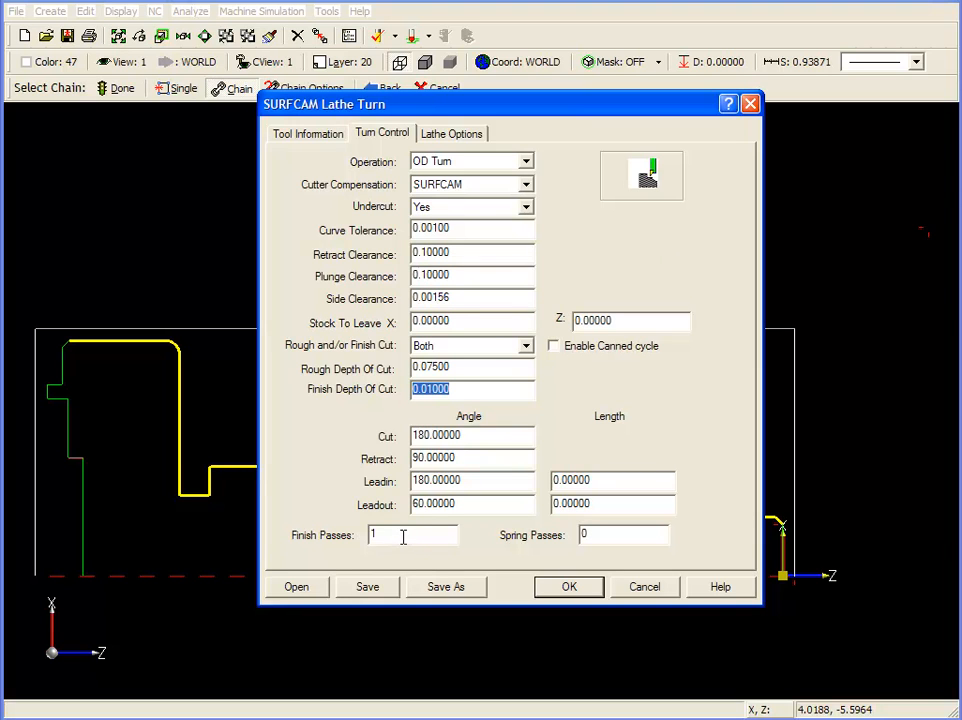
left_click_drag(440, 534, 343, 545)
type("2")
Step: Set the lead-in length to 0.1 and accept the turning parameters
left_click_drag(481, 438, 452, 437)
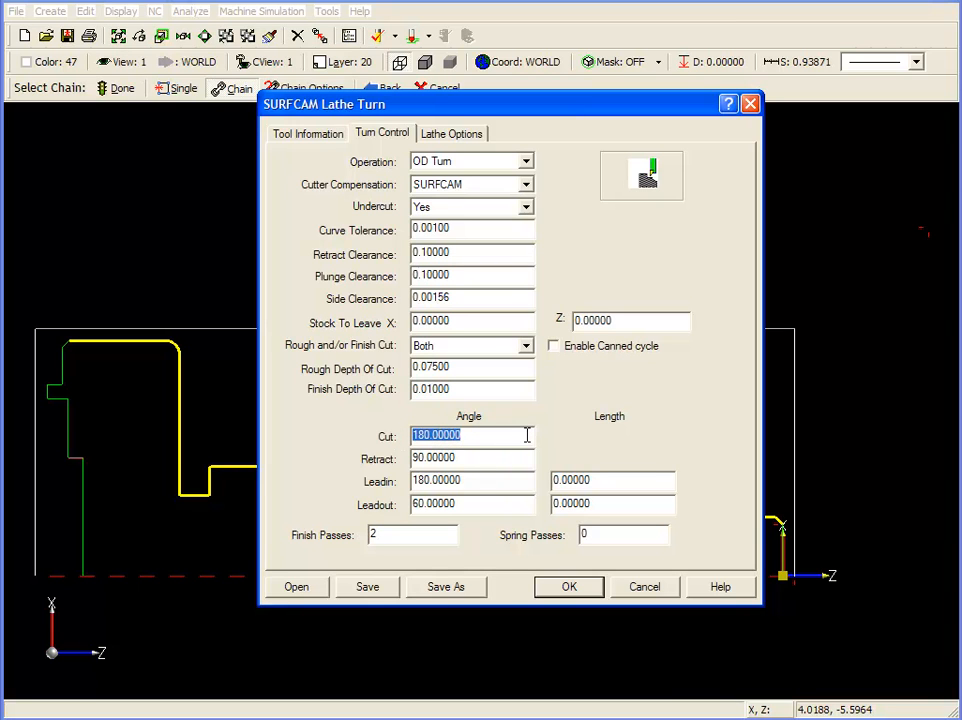
double_click(476, 458)
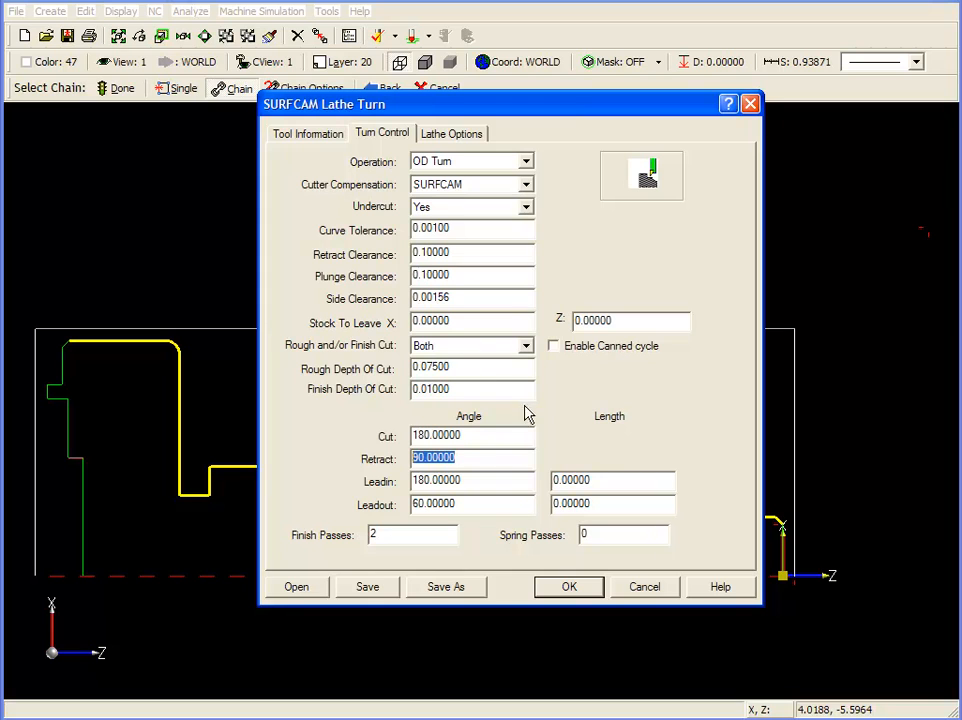
double_click(596, 482)
type(".1")
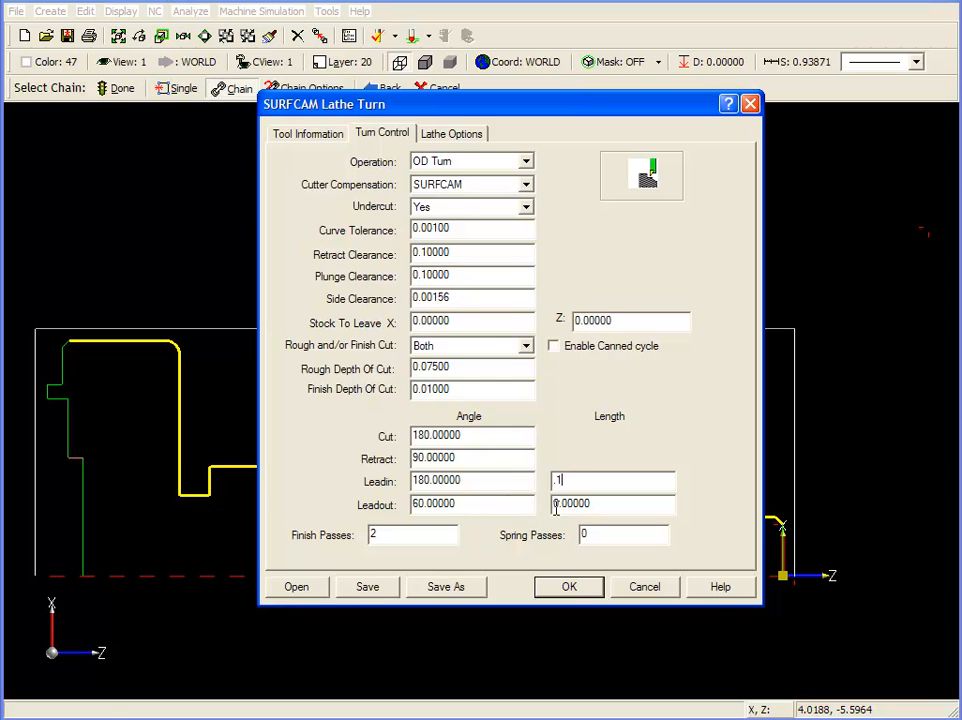
left_click(567, 589)
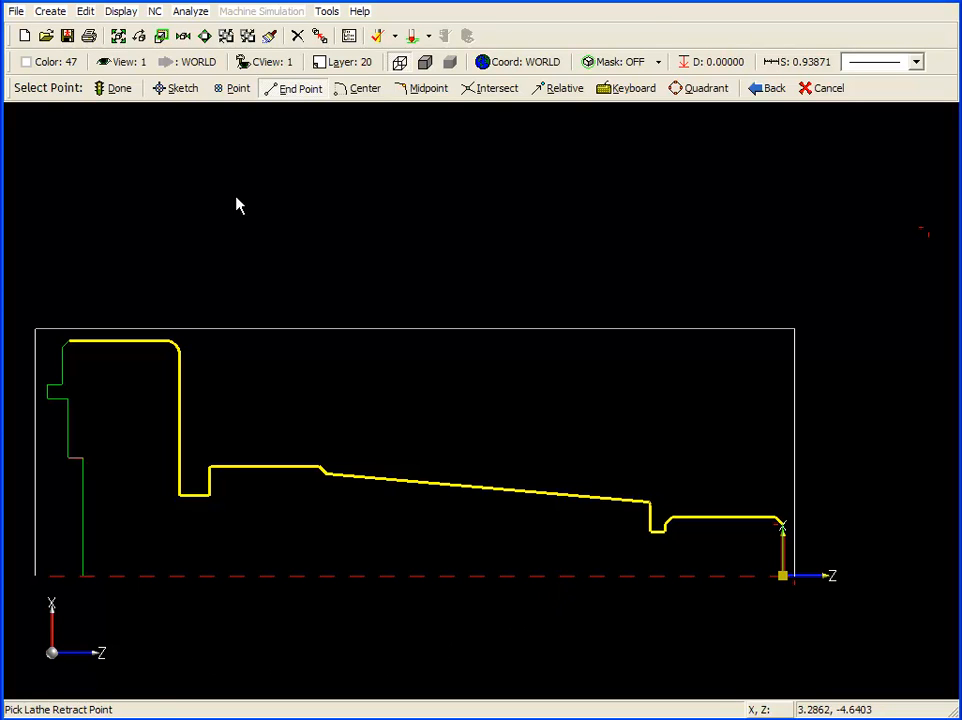
Step: Use the existing point outside the stock as the lathe retract point, generate the toolpath without a clearance point and accept it
left_click(237, 90)
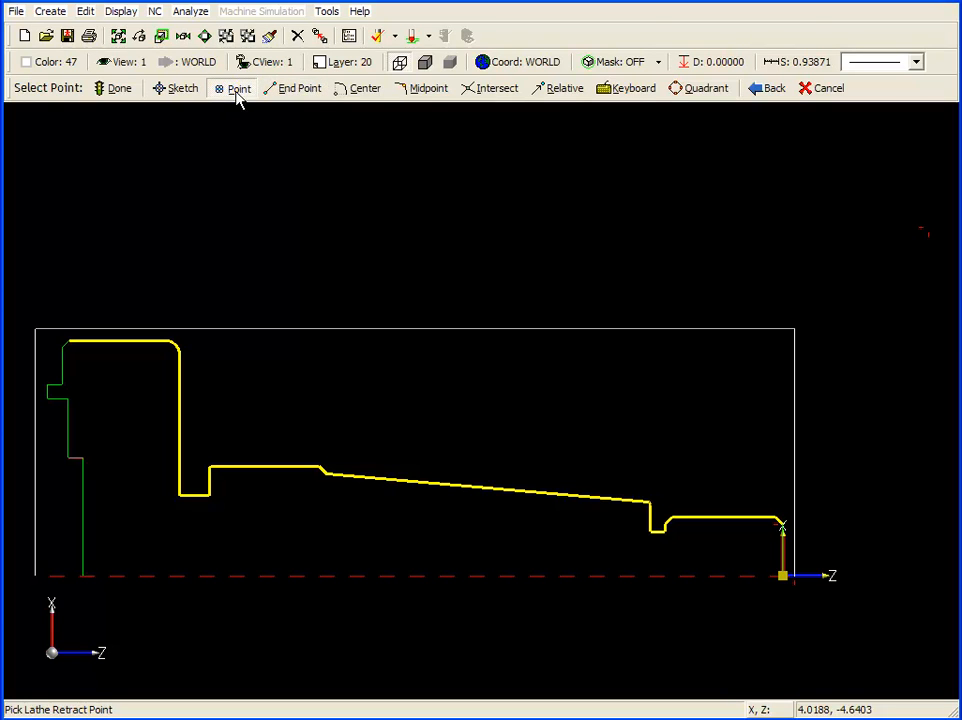
left_click(927, 227)
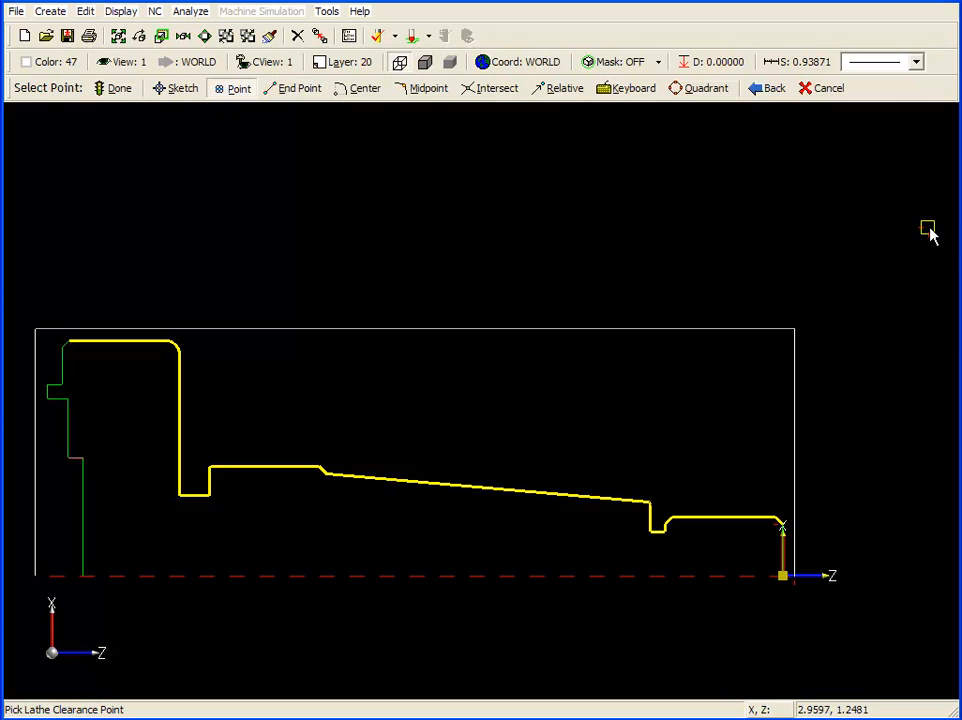
left_click(120, 90)
left_click(600, 339)
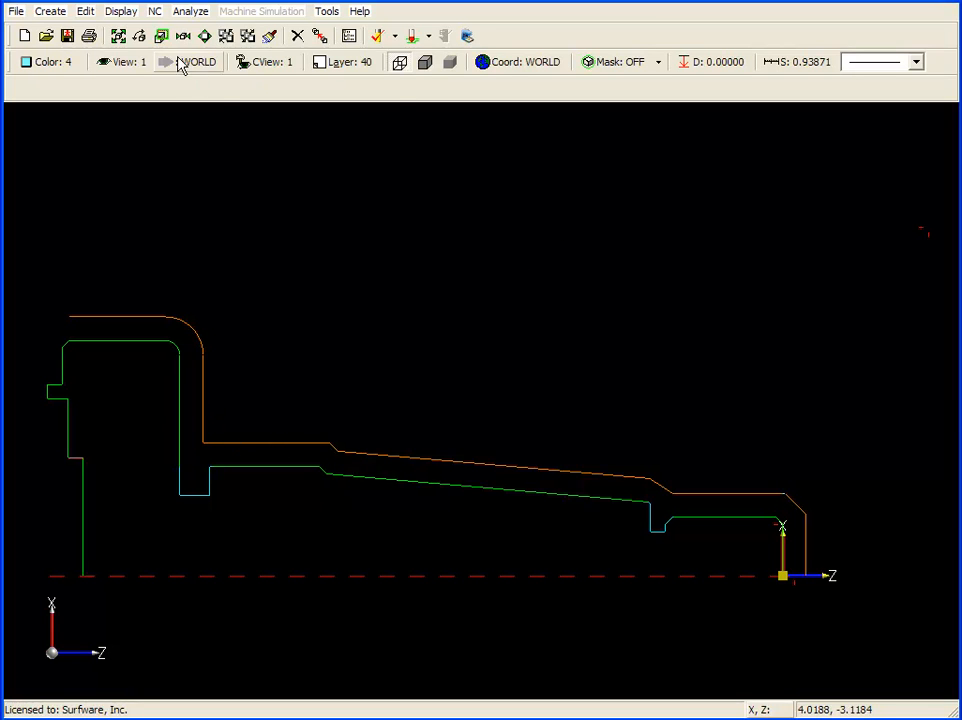
Step: Start a Turn operation, chaining the part from the front-face centreline to the large rear diameter and the orange offset profile as material boundary
left_click(155, 12)
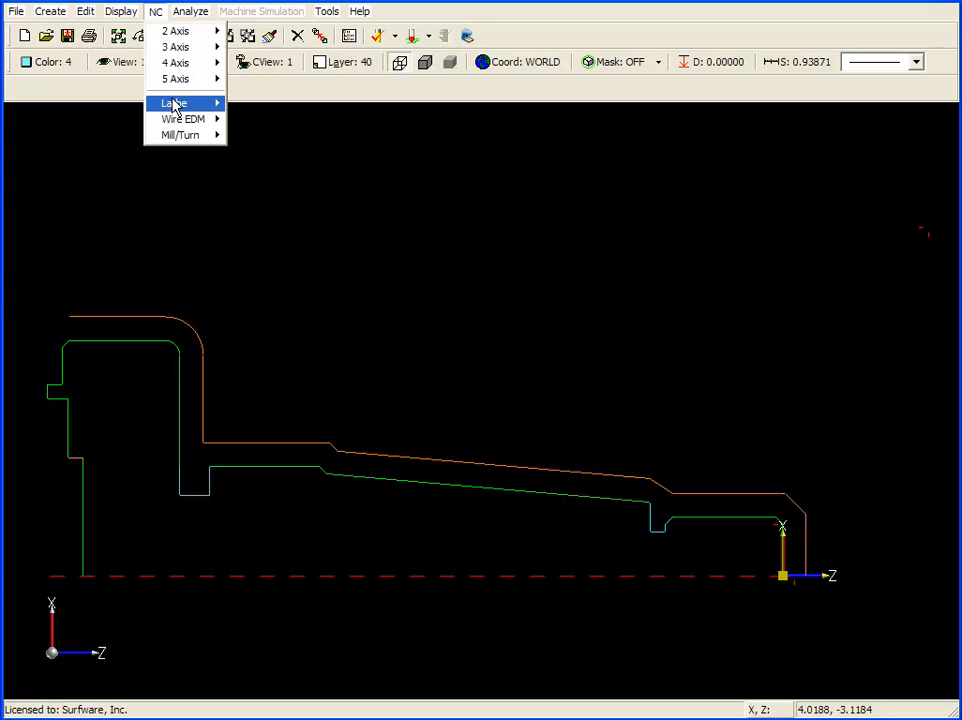
mouse_move(167, 102)
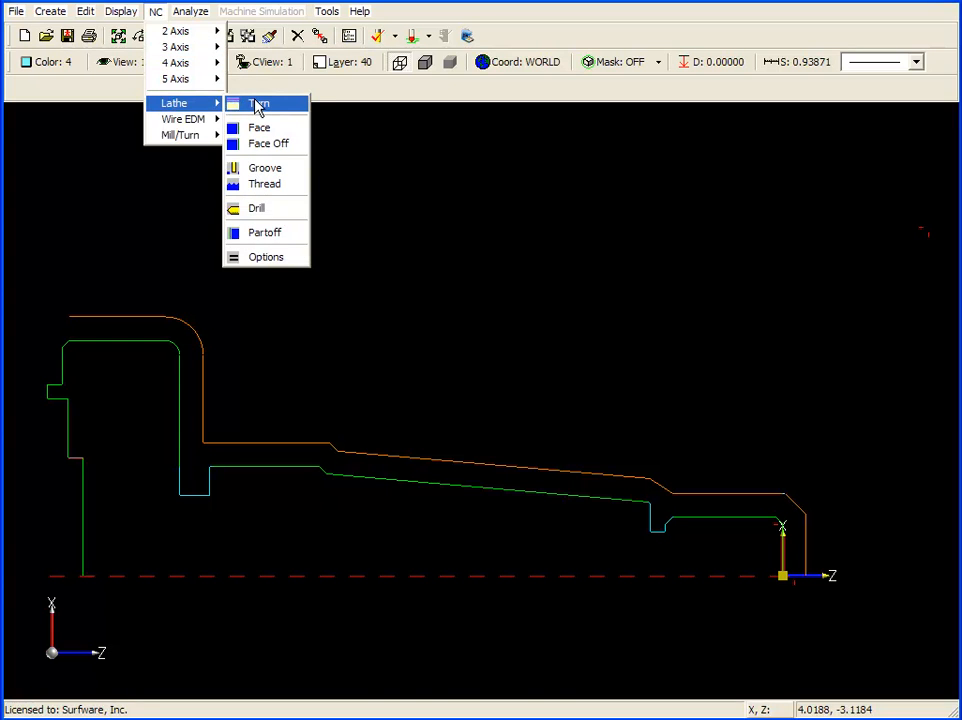
left_click(257, 105)
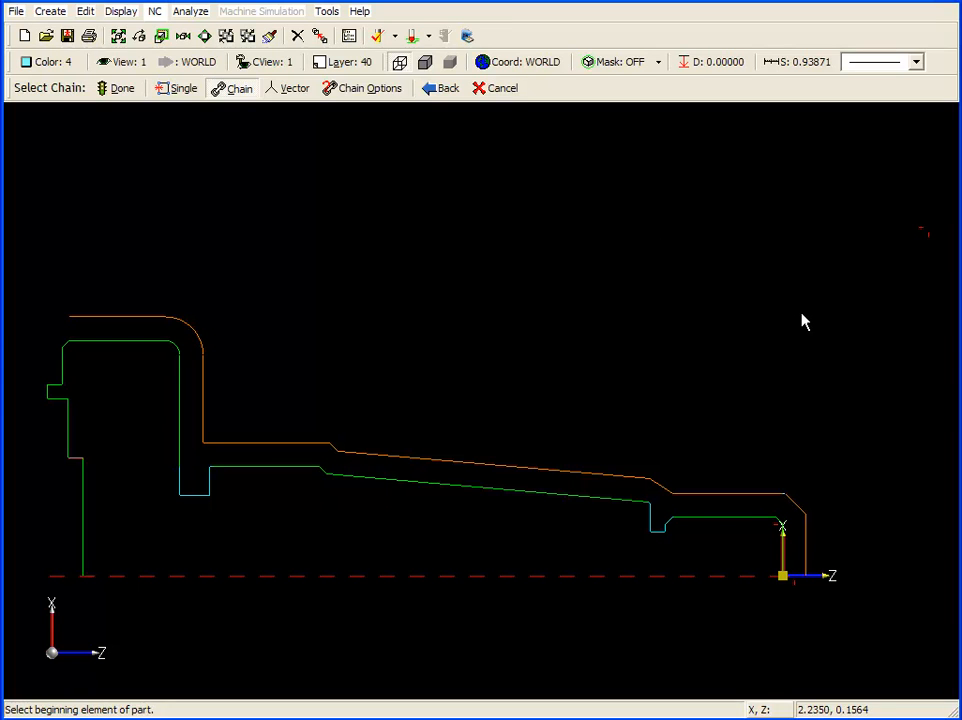
left_click(784, 574)
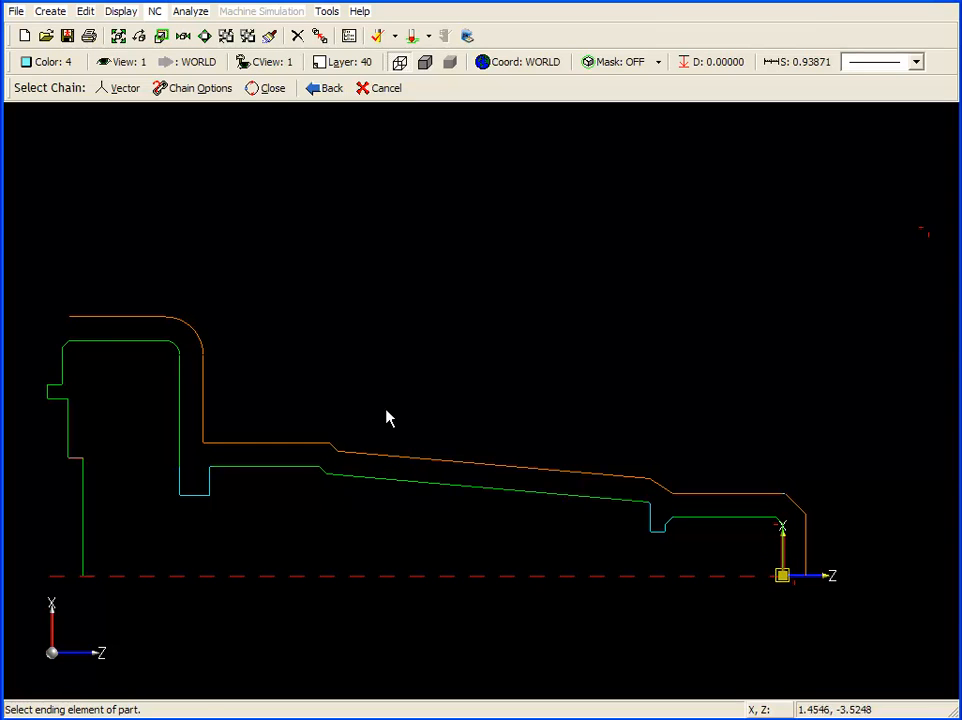
left_click(97, 342)
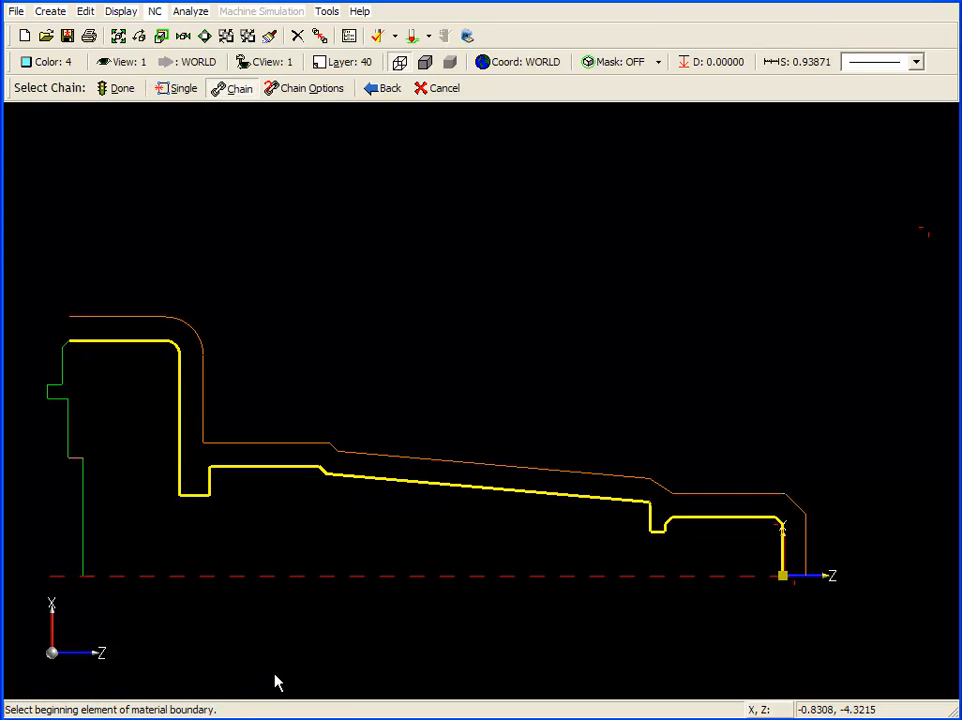
left_click(810, 567)
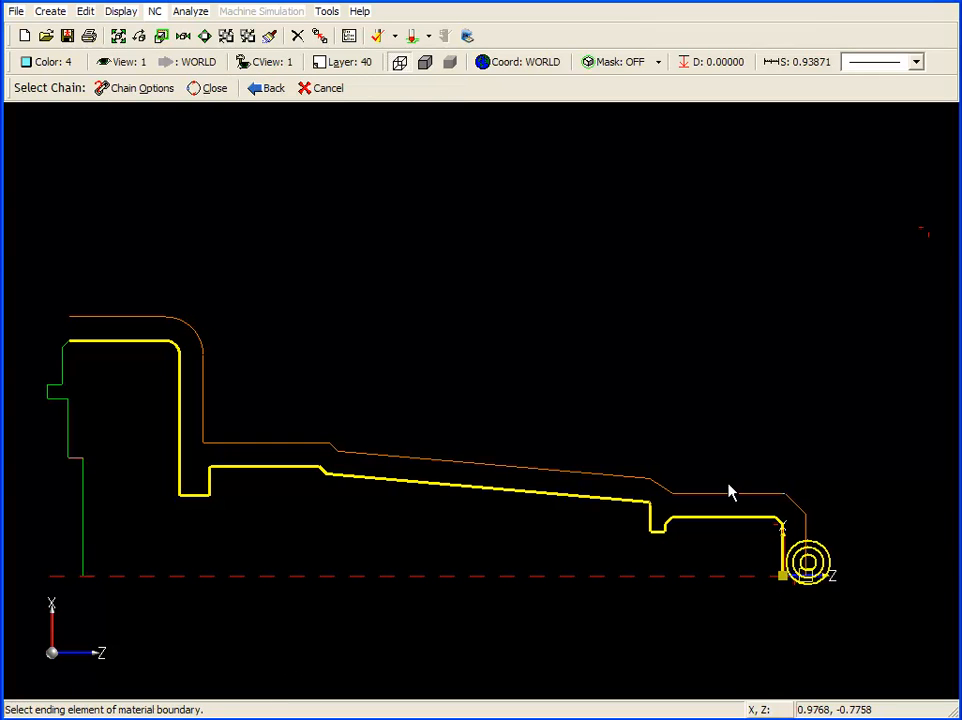
left_click(110, 317)
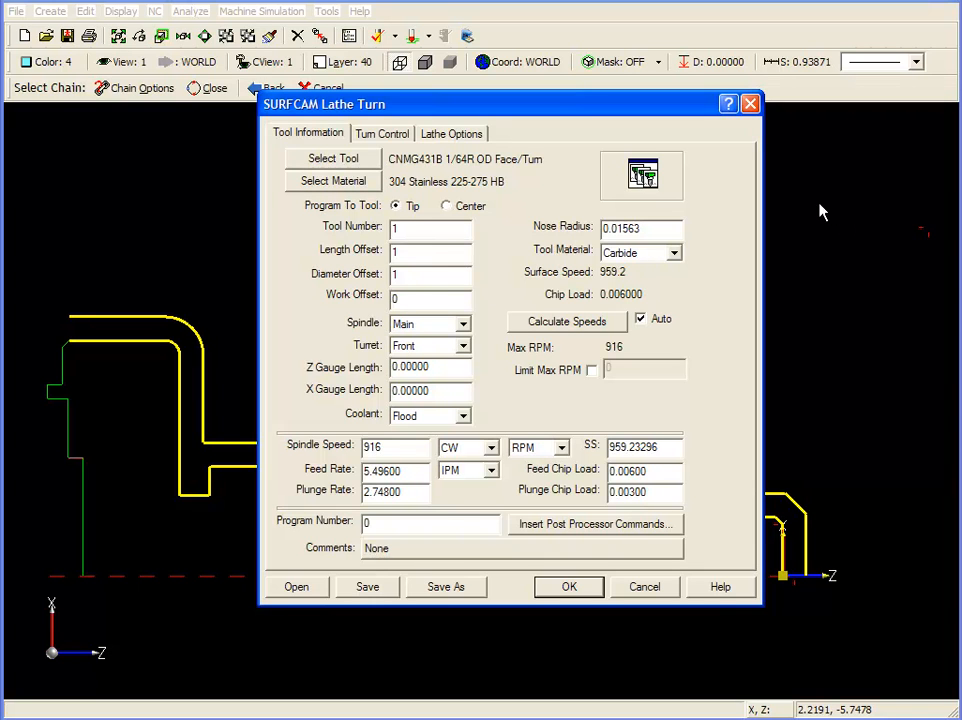
Step: Set Undercut to Yes for the casting-profile turn, review the cut depths, finish passes and lead-in, and accept the parameters
left_click(398, 134)
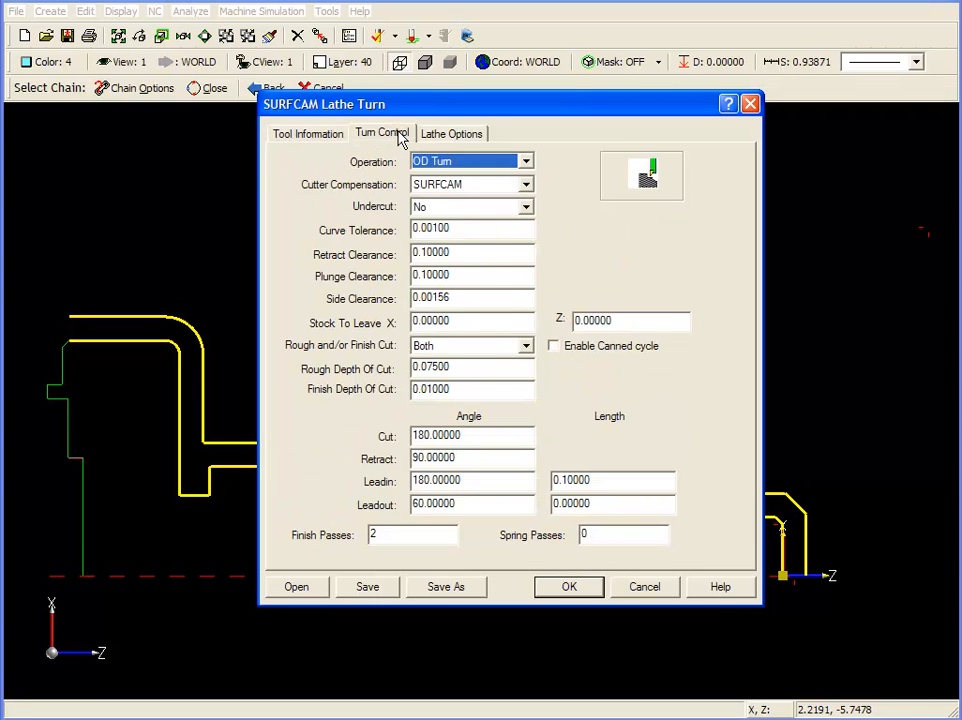
left_click(526, 207)
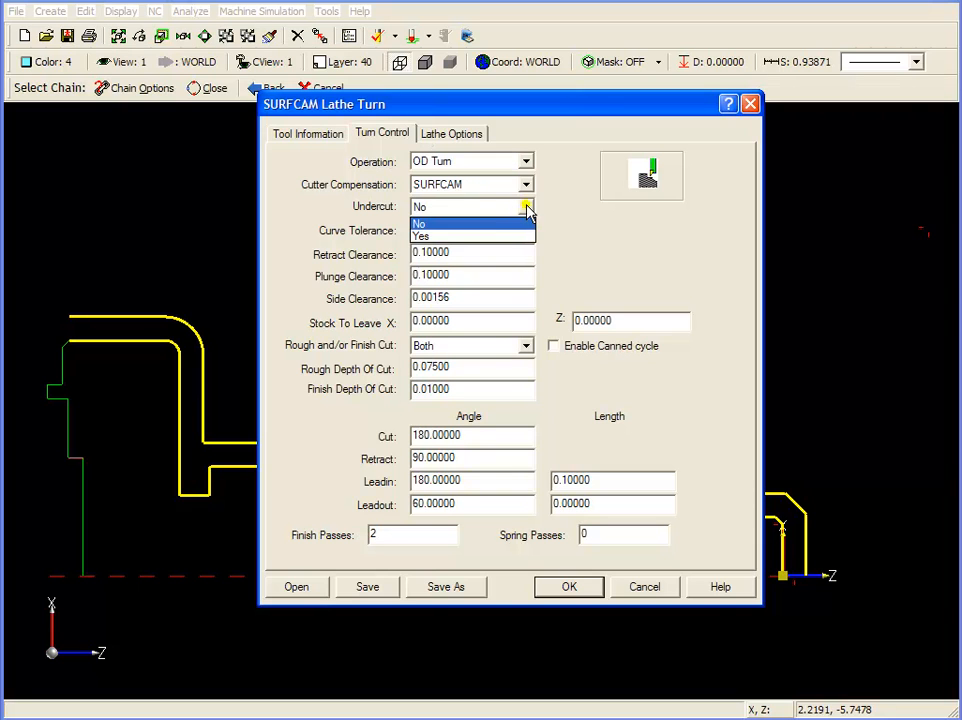
left_click(478, 237)
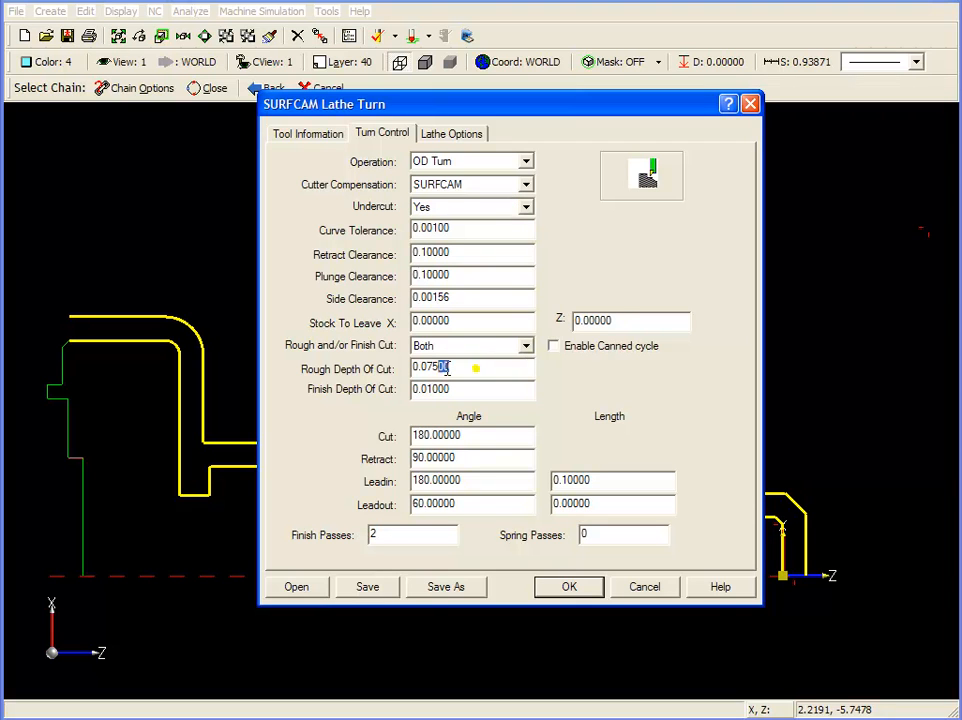
double_click(420, 368)
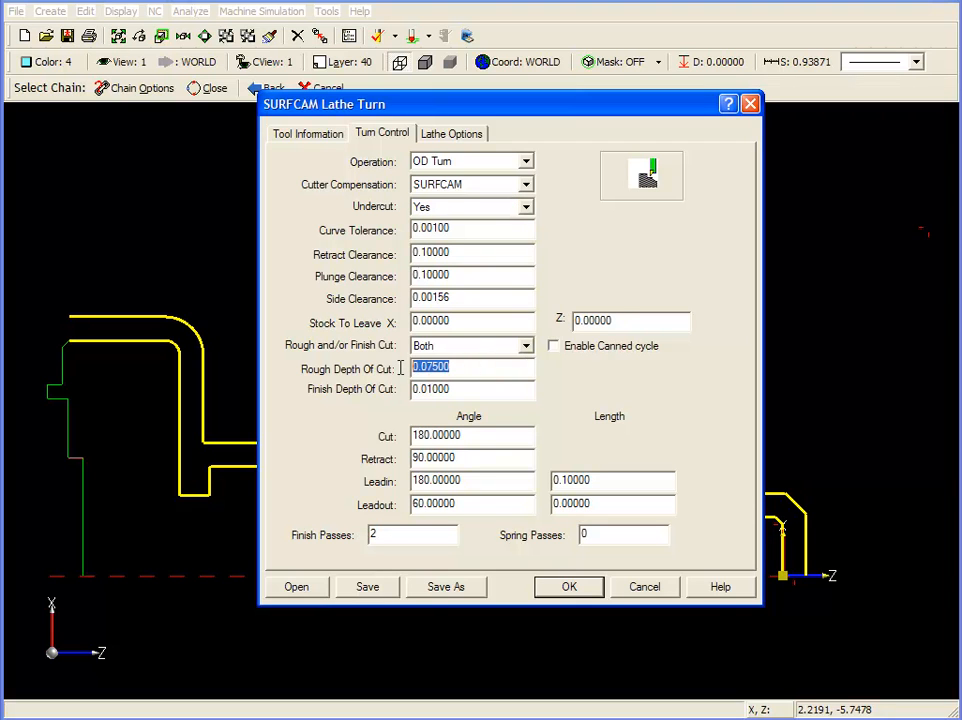
double_click(465, 391)
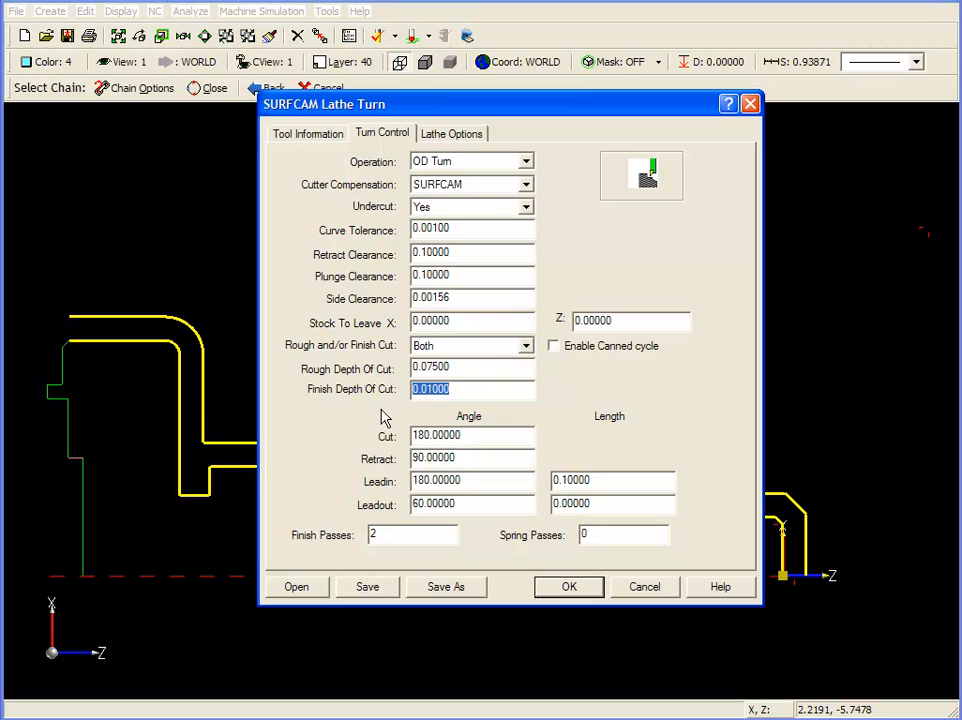
double_click(397, 536)
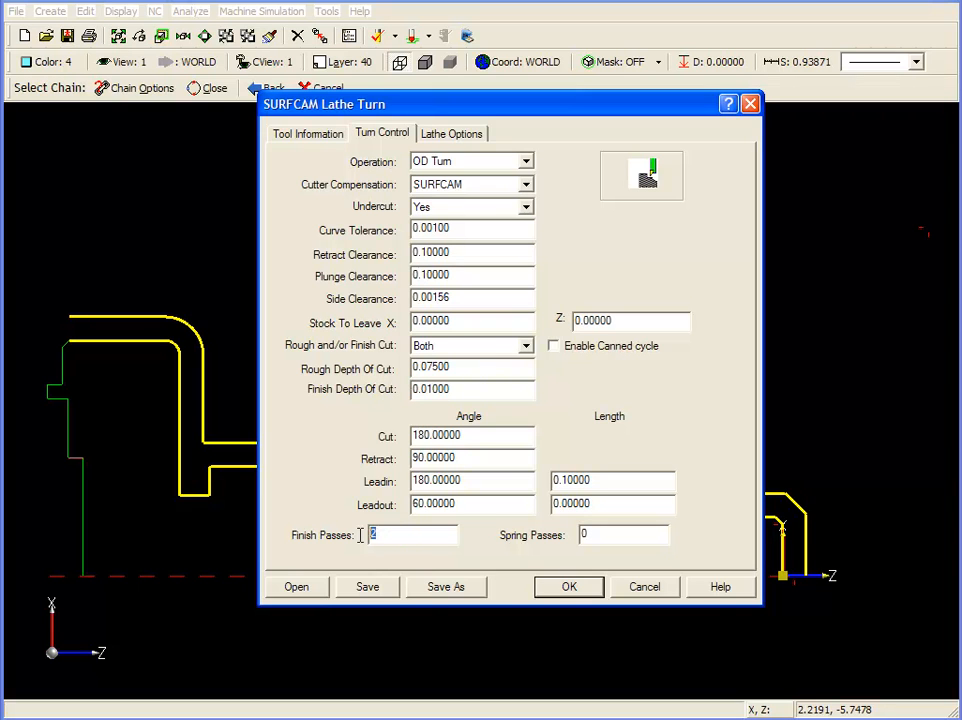
left_click_drag(473, 482, 412, 481)
left_click(597, 481)
left_click_drag(598, 481, 533, 484)
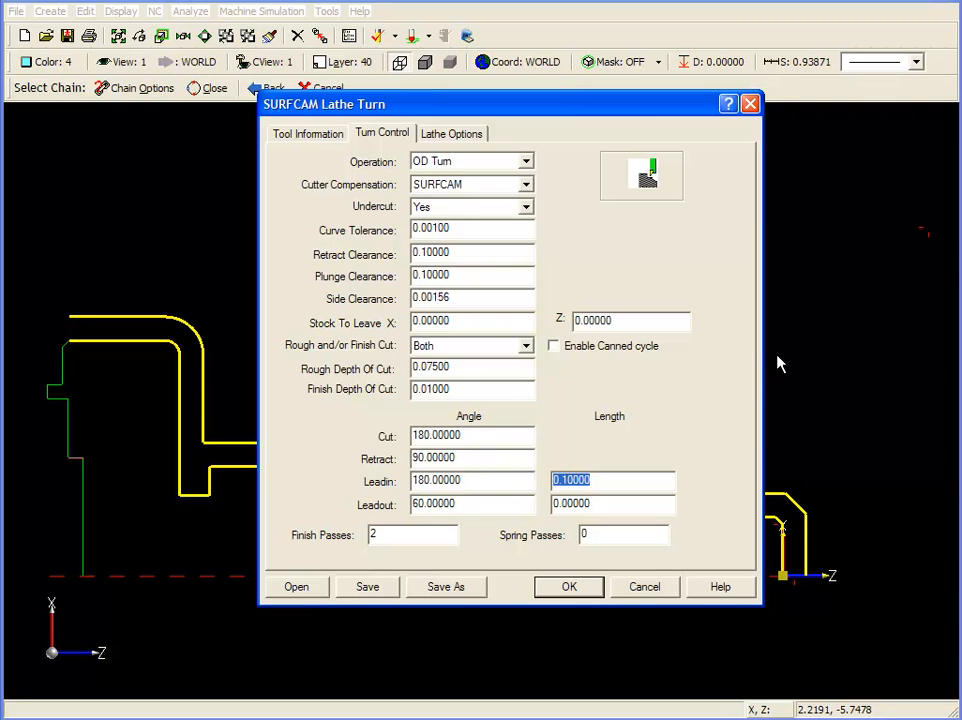
left_click(582, 591)
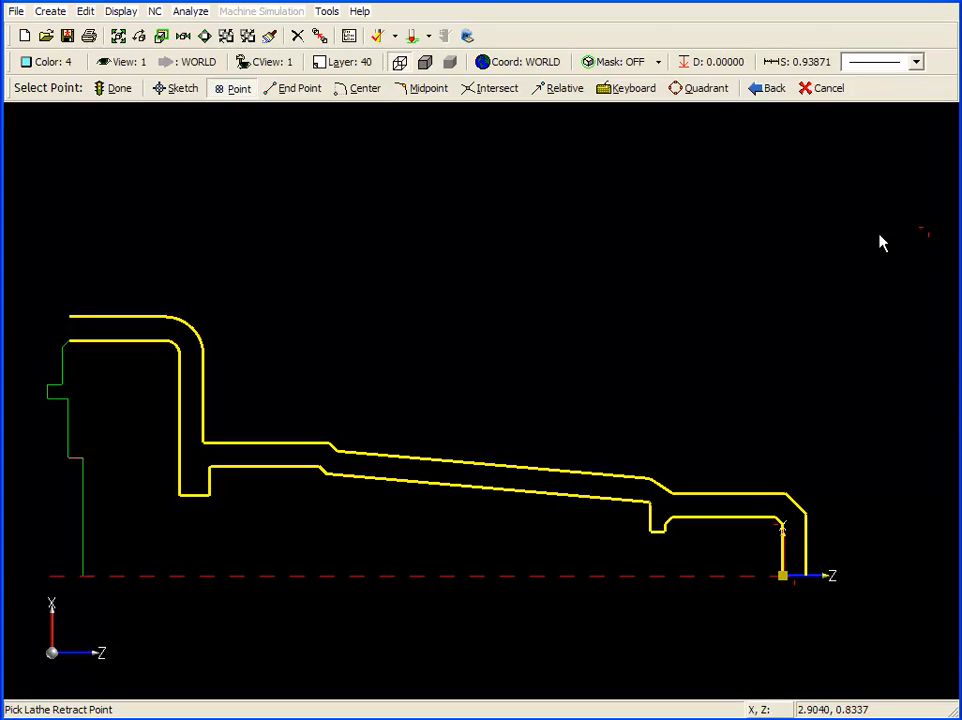
Step: Pick the same outside point as the retract point for the casting-profile turn, skip the clearance point and accept the toolpath
left_click(926, 230)
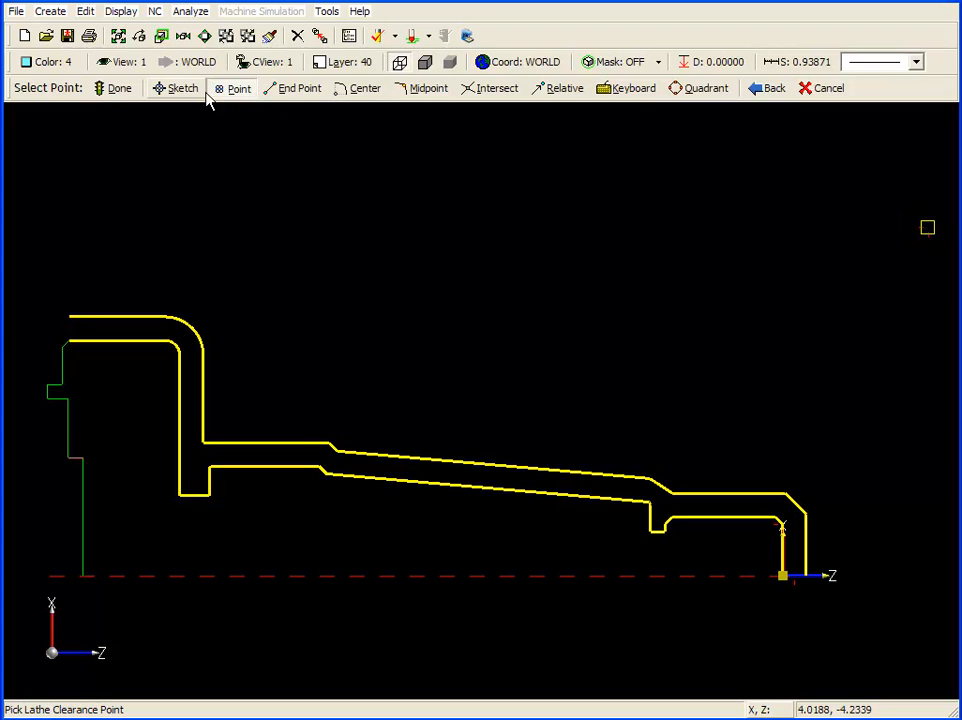
left_click(126, 90)
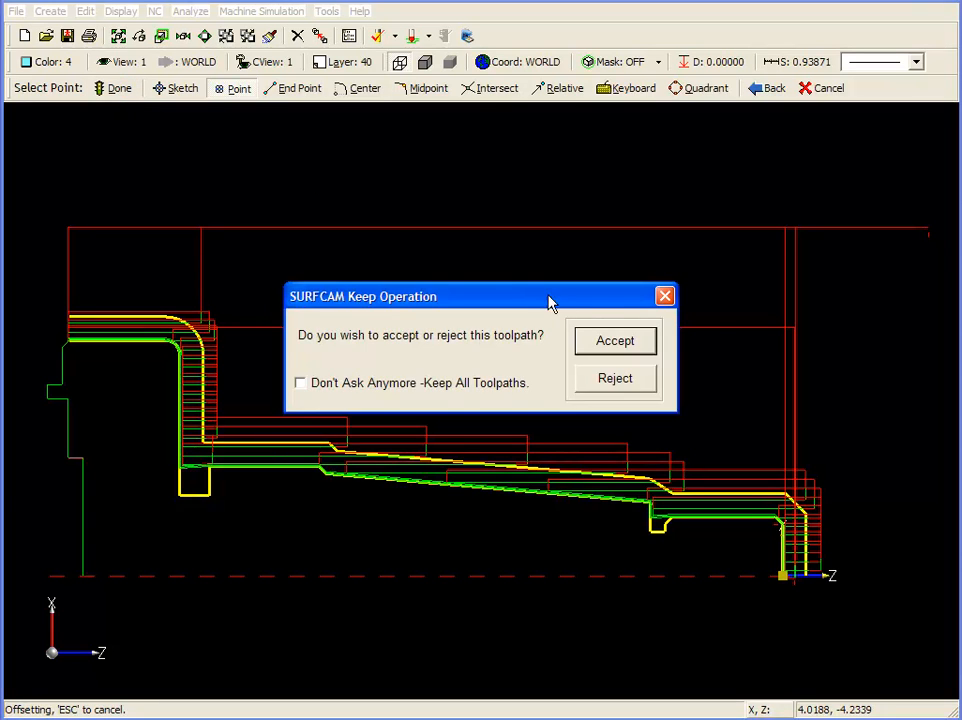
left_click(613, 338)
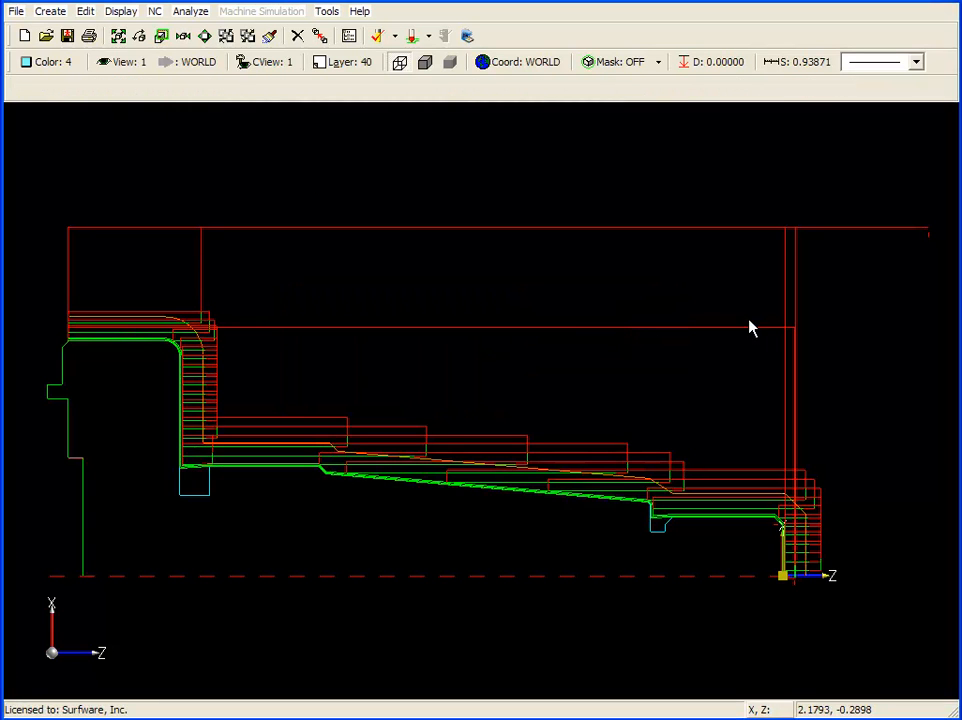